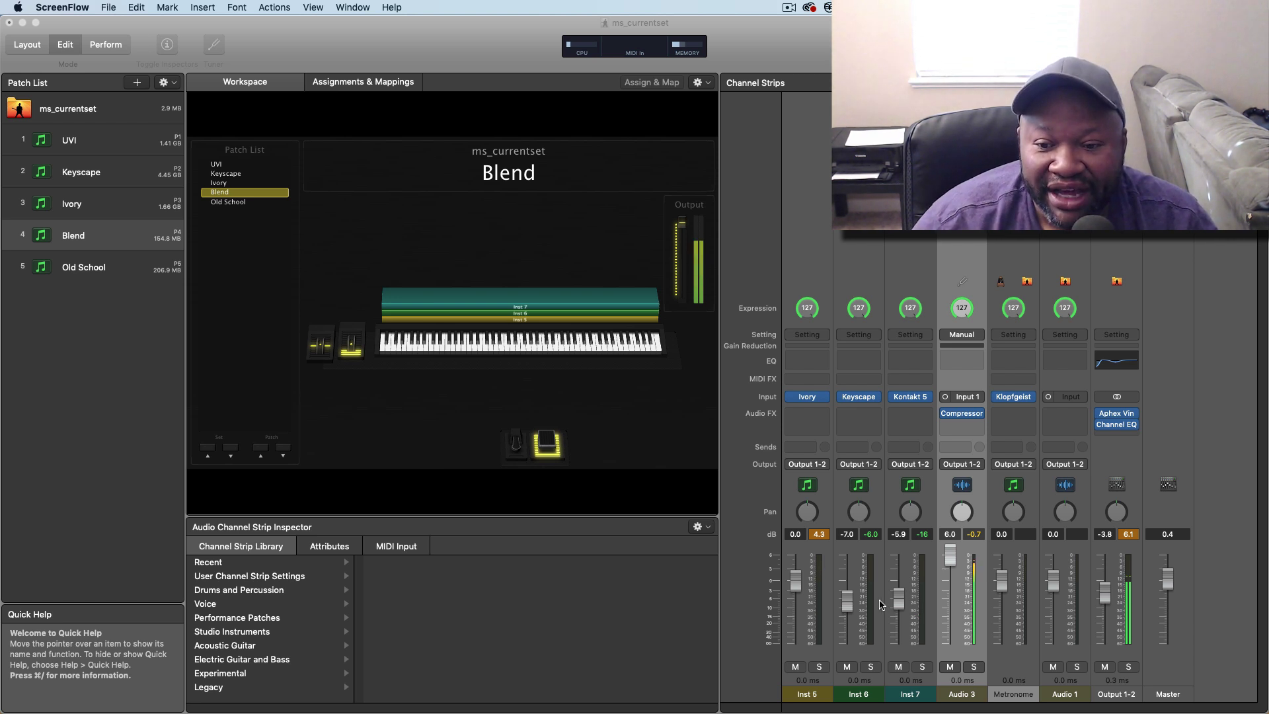
# Step: Nudge the Keyscape (Inst 6) channel volume fader from -7.0 to -6.6 dB
pyautogui.moveTo(849, 605); pyautogui.dragTo(846, 601)
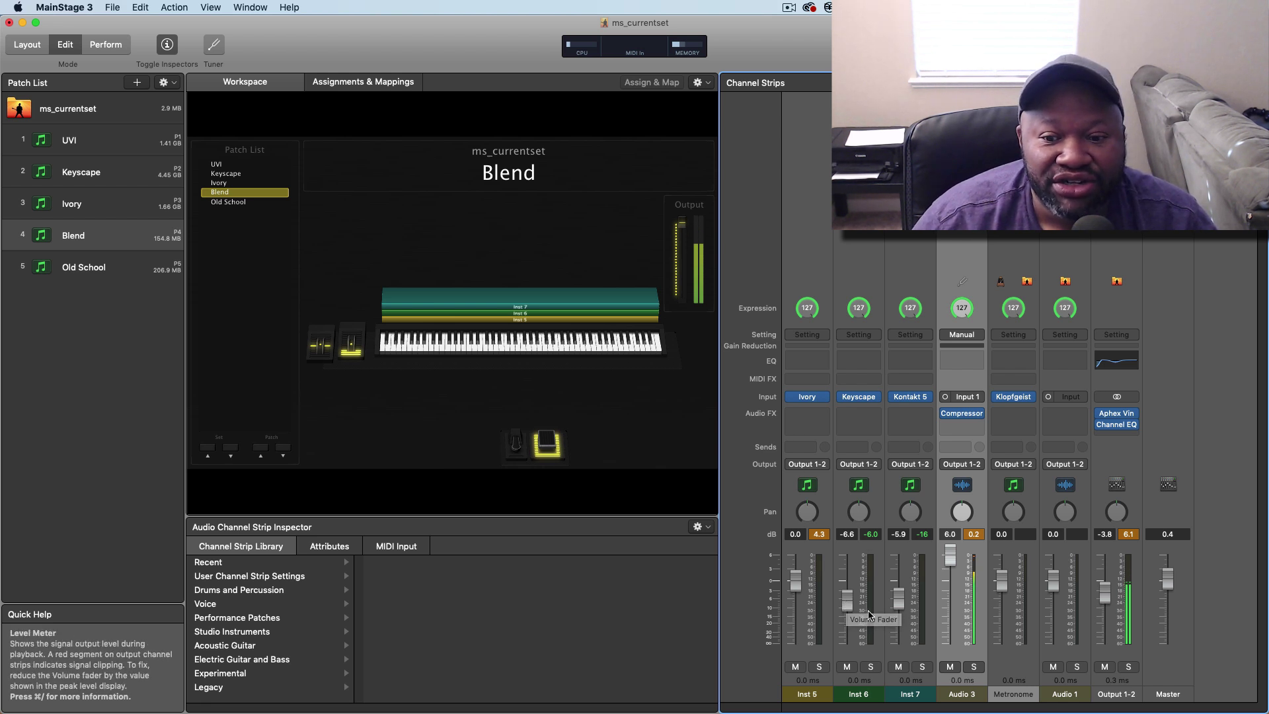
pyautogui.moveTo(846, 597); pyautogui.dragTo(847, 602)
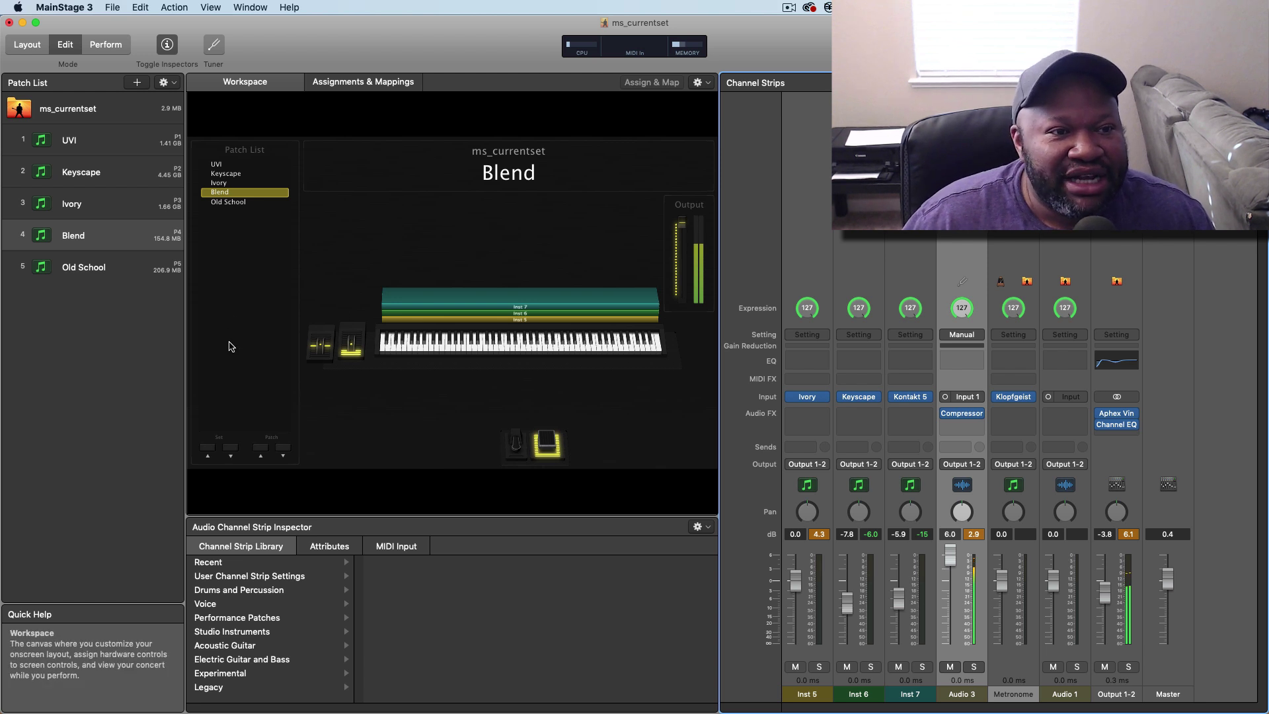
# Step: In General preferences, set Autosave modified concerts to Every 5 minutes
pyautogui.click(64, 8)
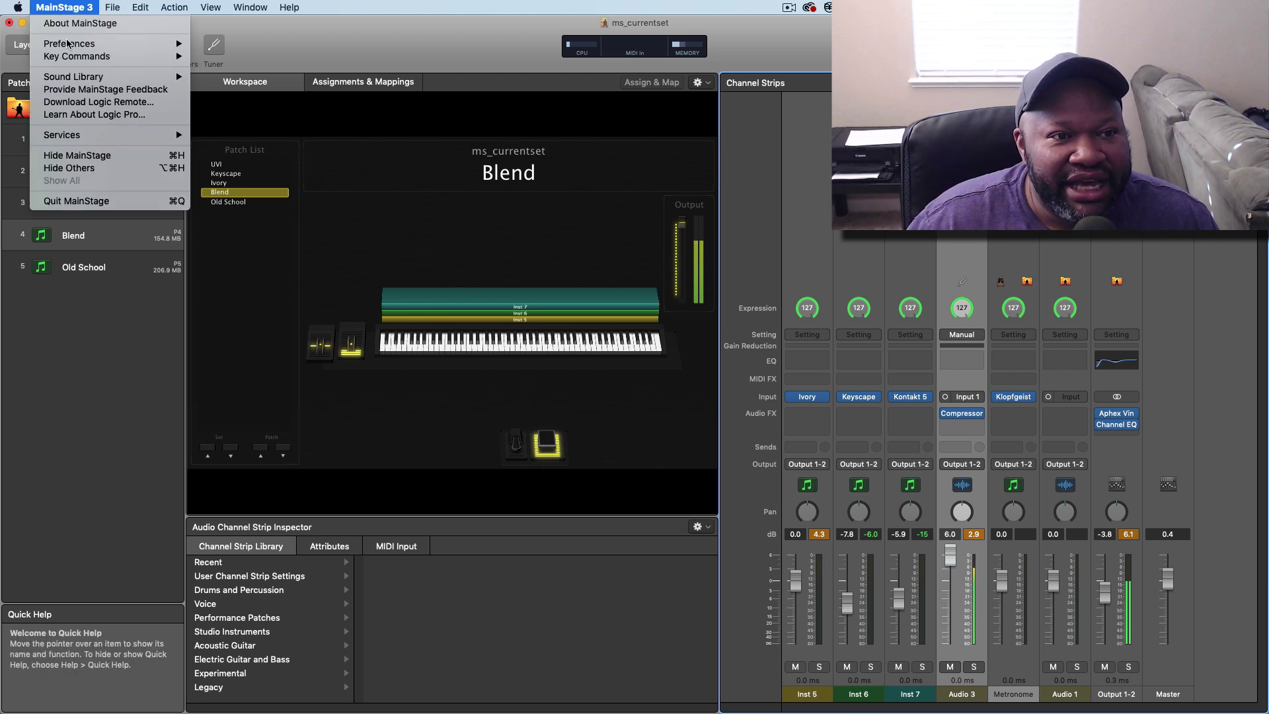
pyautogui.moveTo(69, 44)
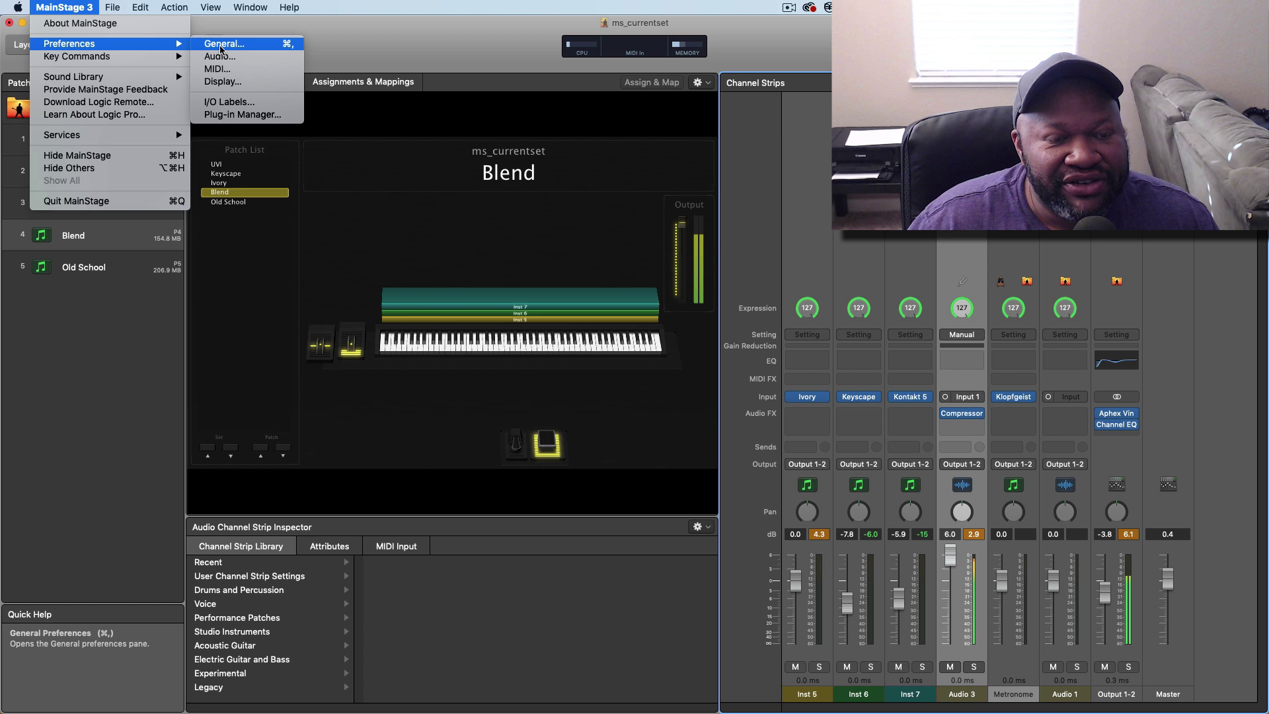
pyautogui.click(222, 43)
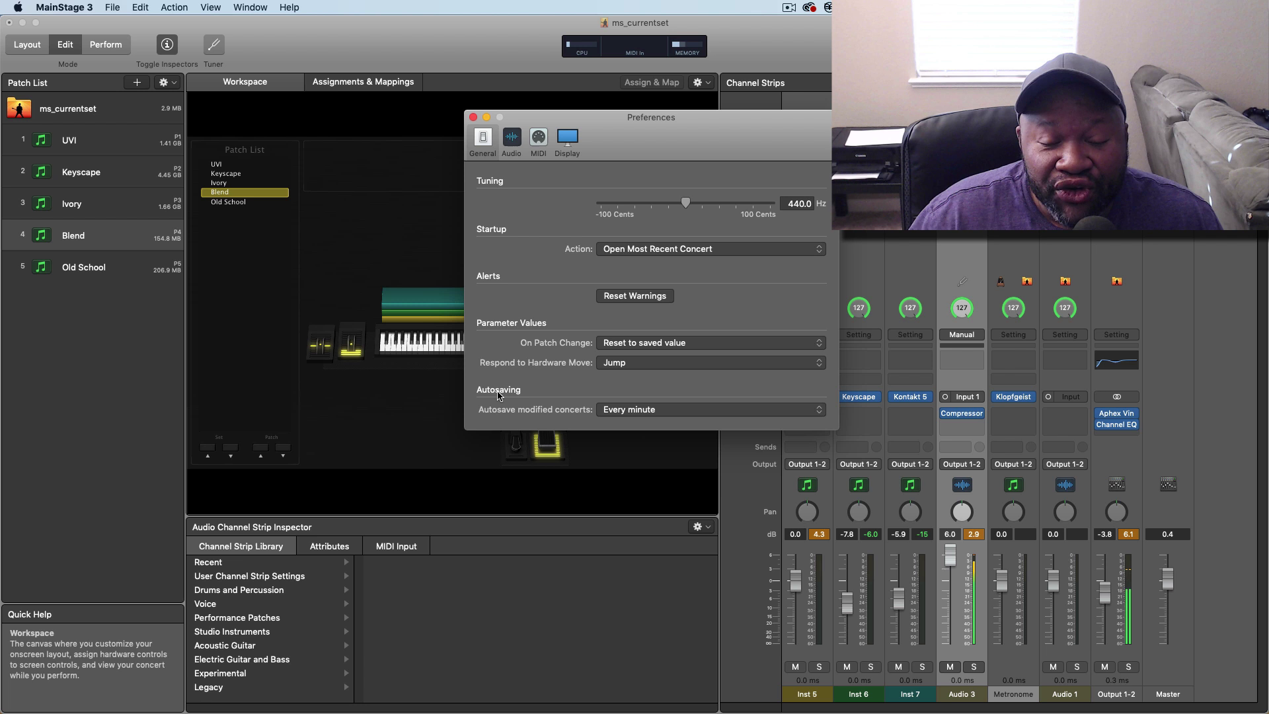
pyautogui.click(740, 408)
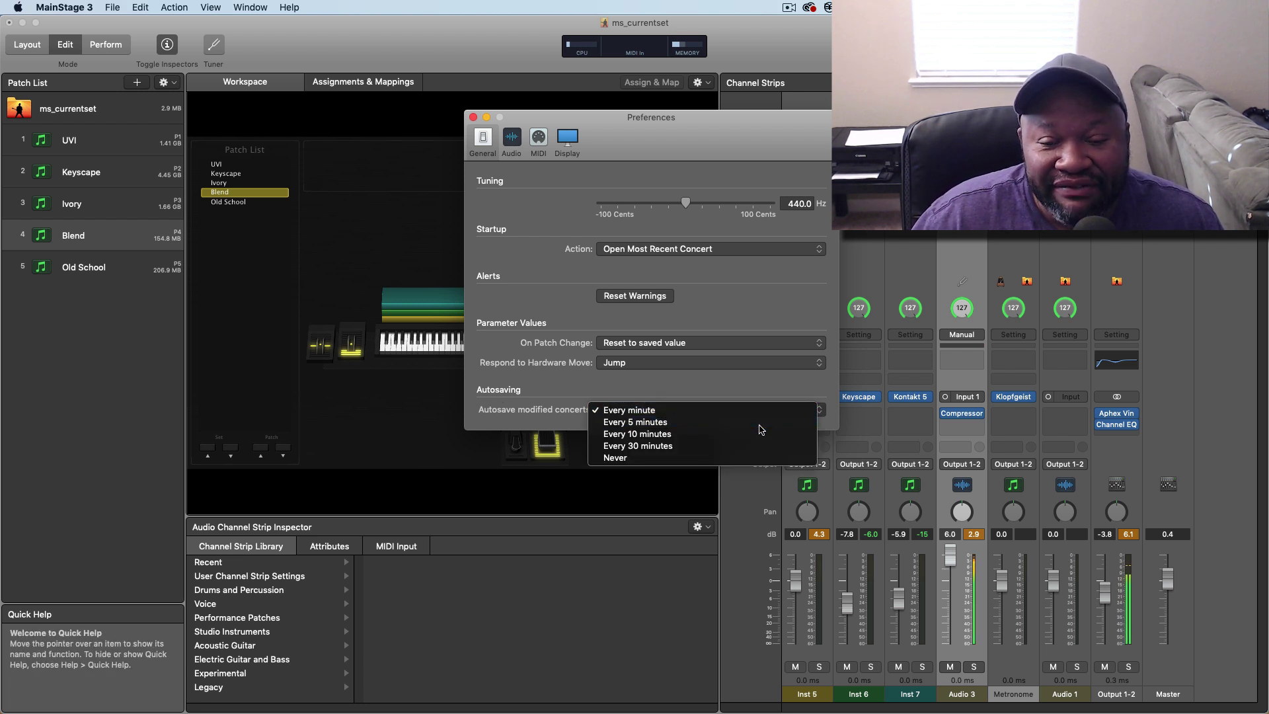
pyautogui.click(760, 425)
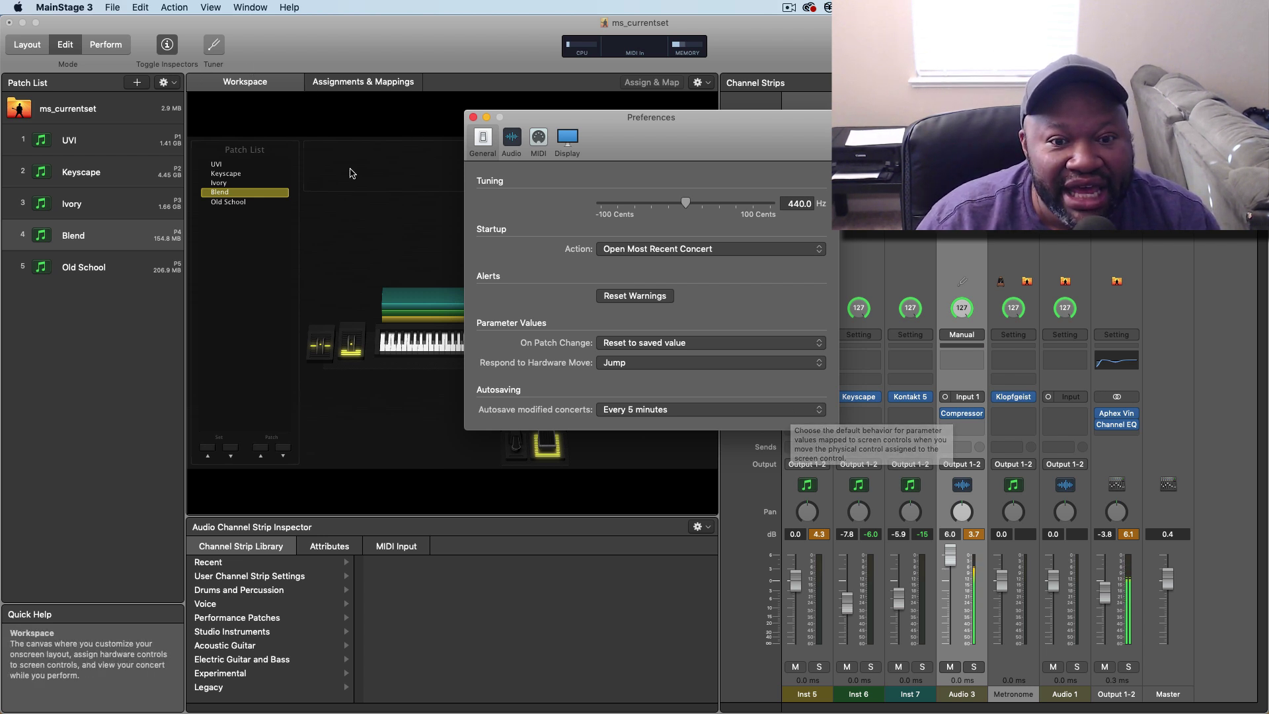
pyautogui.click(474, 117)
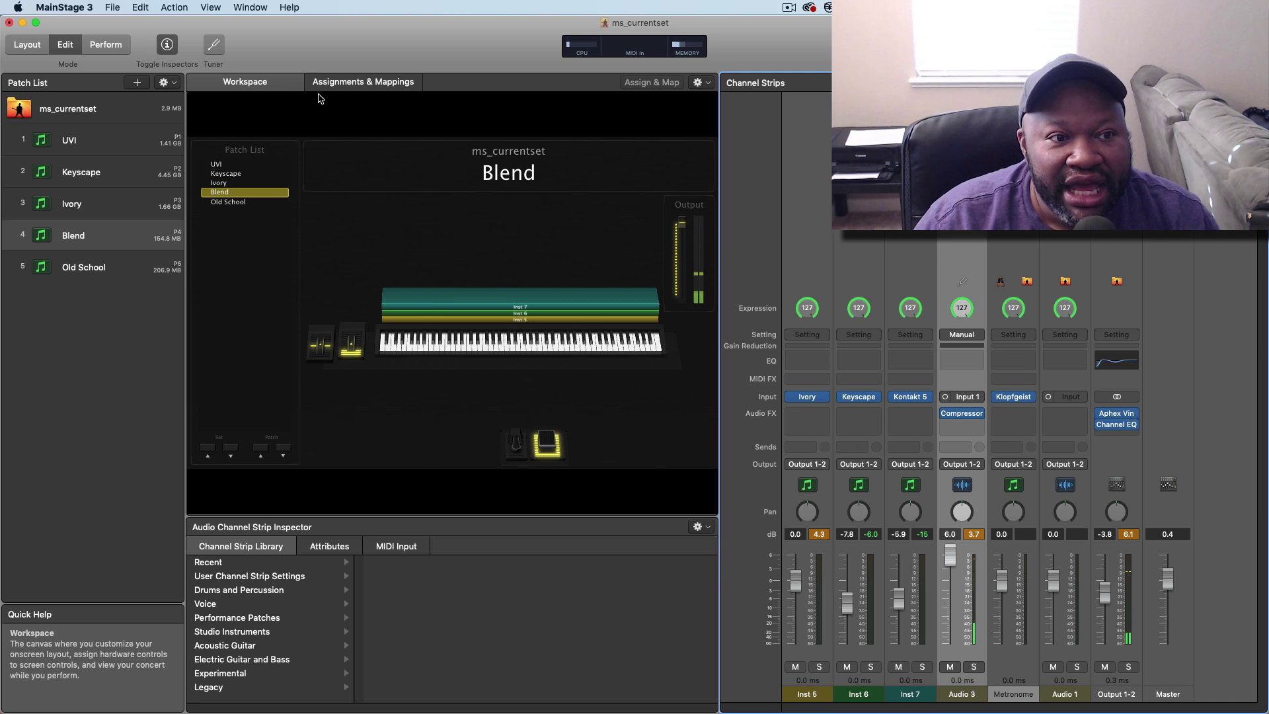
pyautogui.click(26, 44)
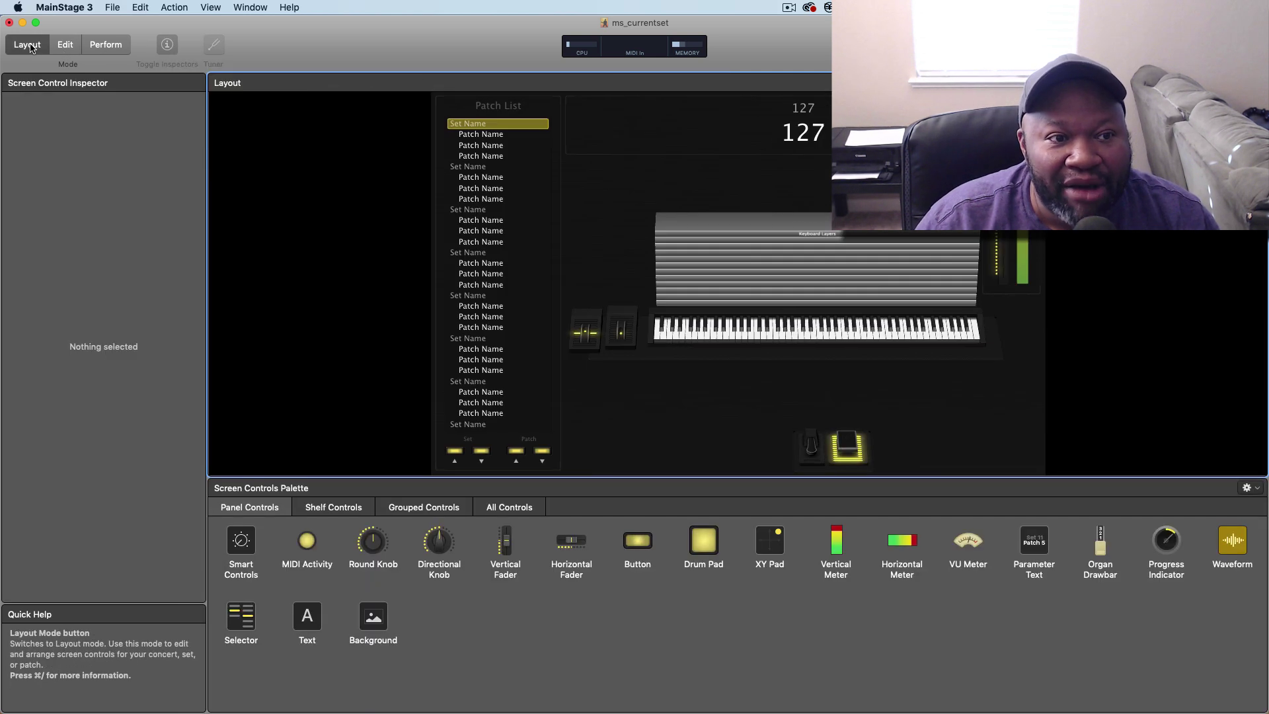
pyautogui.click(64, 44)
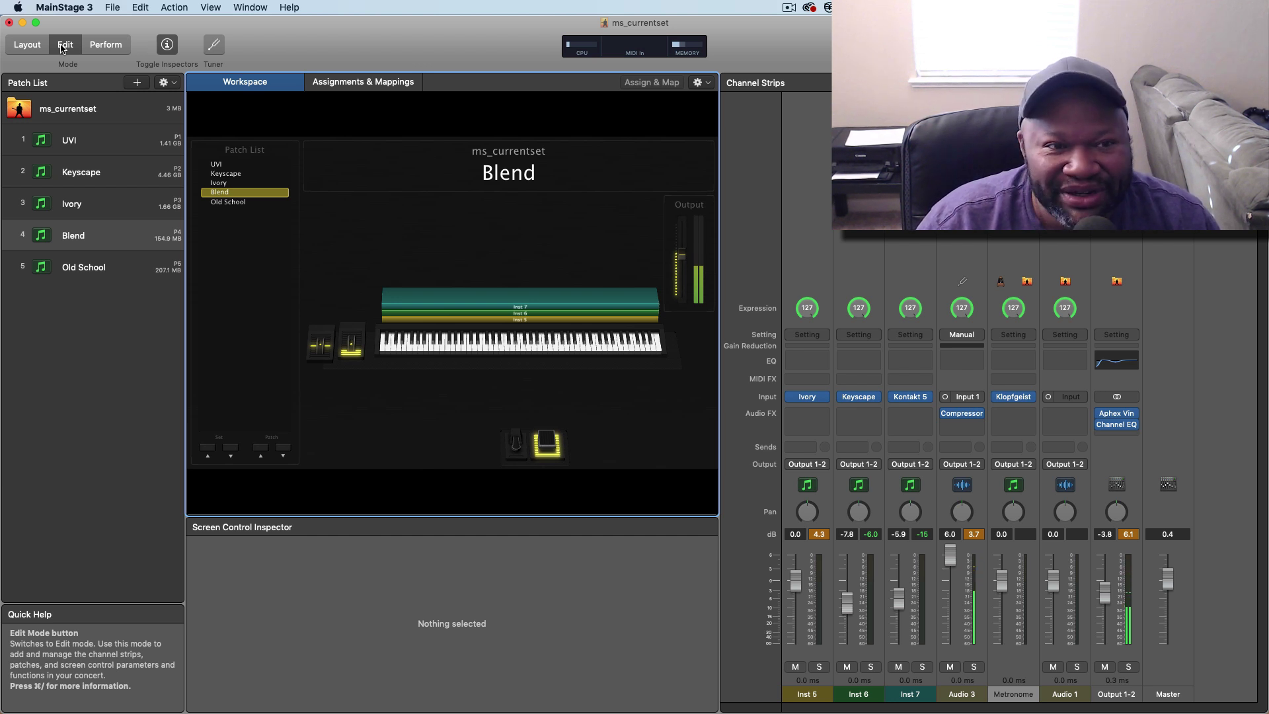
pyautogui.click(107, 45)
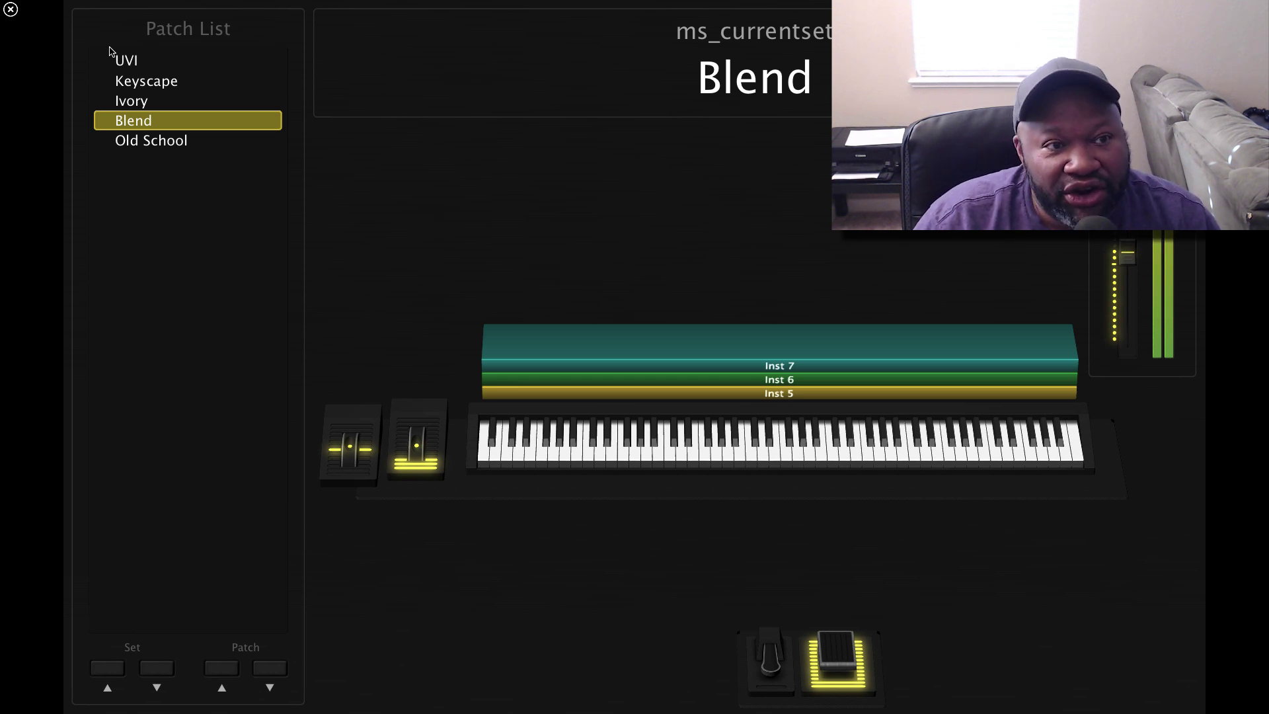
# Step: Return to Edit mode and set Autosave modified concerts to Never in General preferences
pyautogui.click(11, 10)
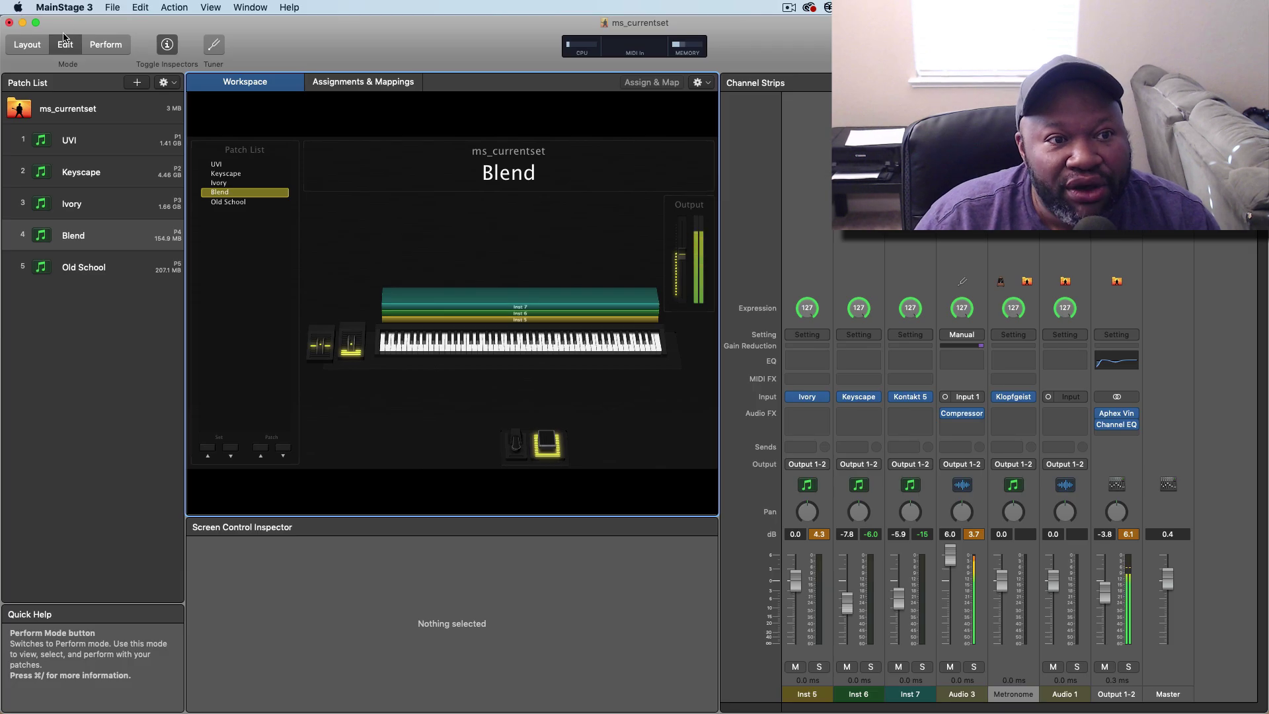
pyautogui.click(62, 6)
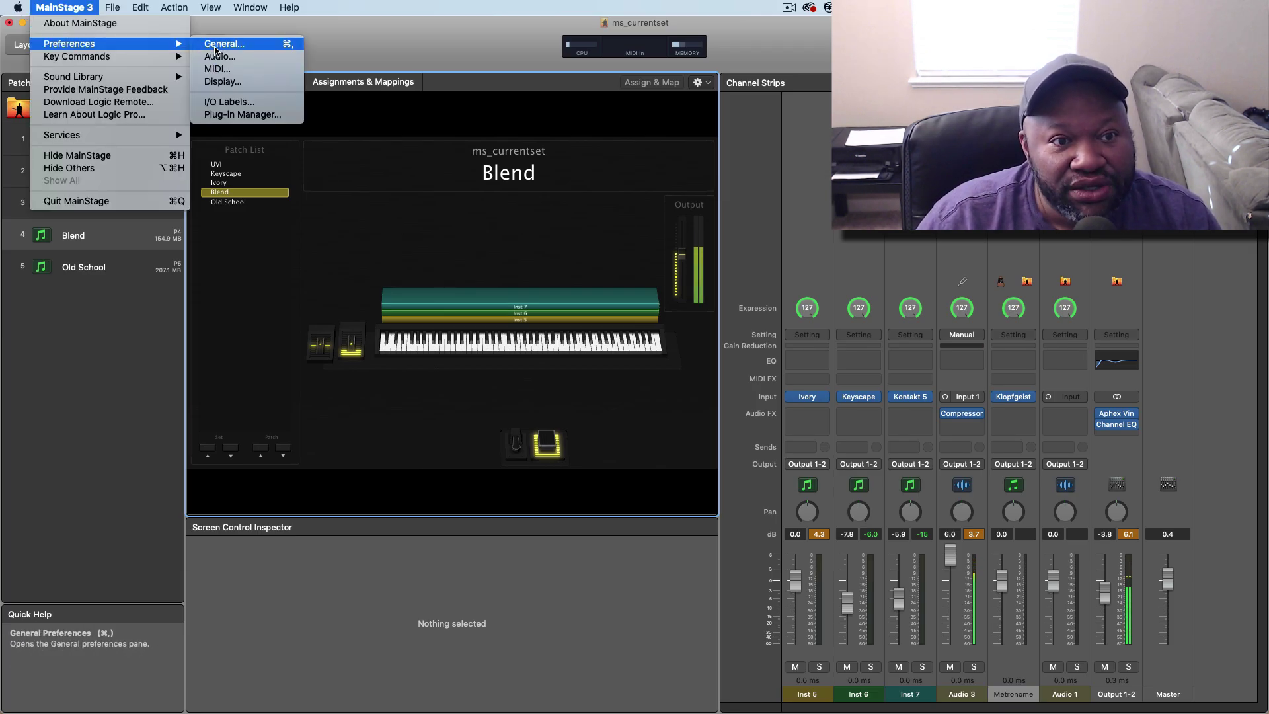
pyautogui.click(223, 43)
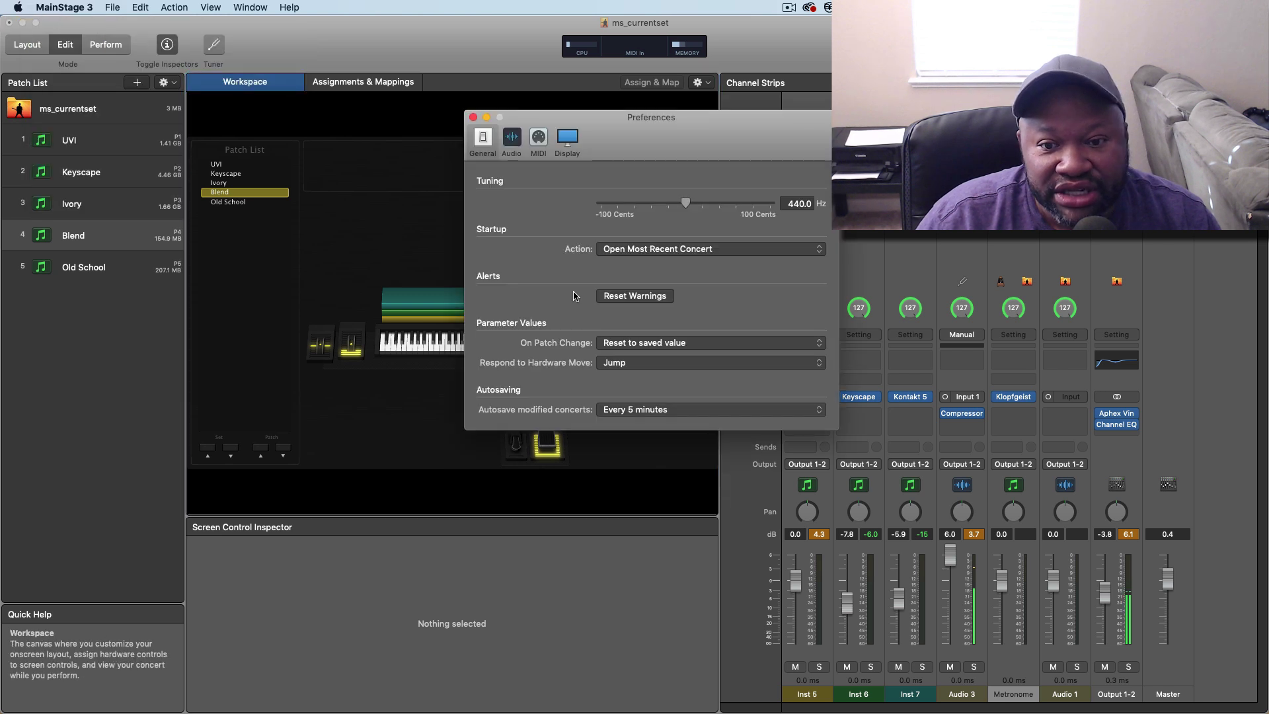
pyautogui.click(819, 409)
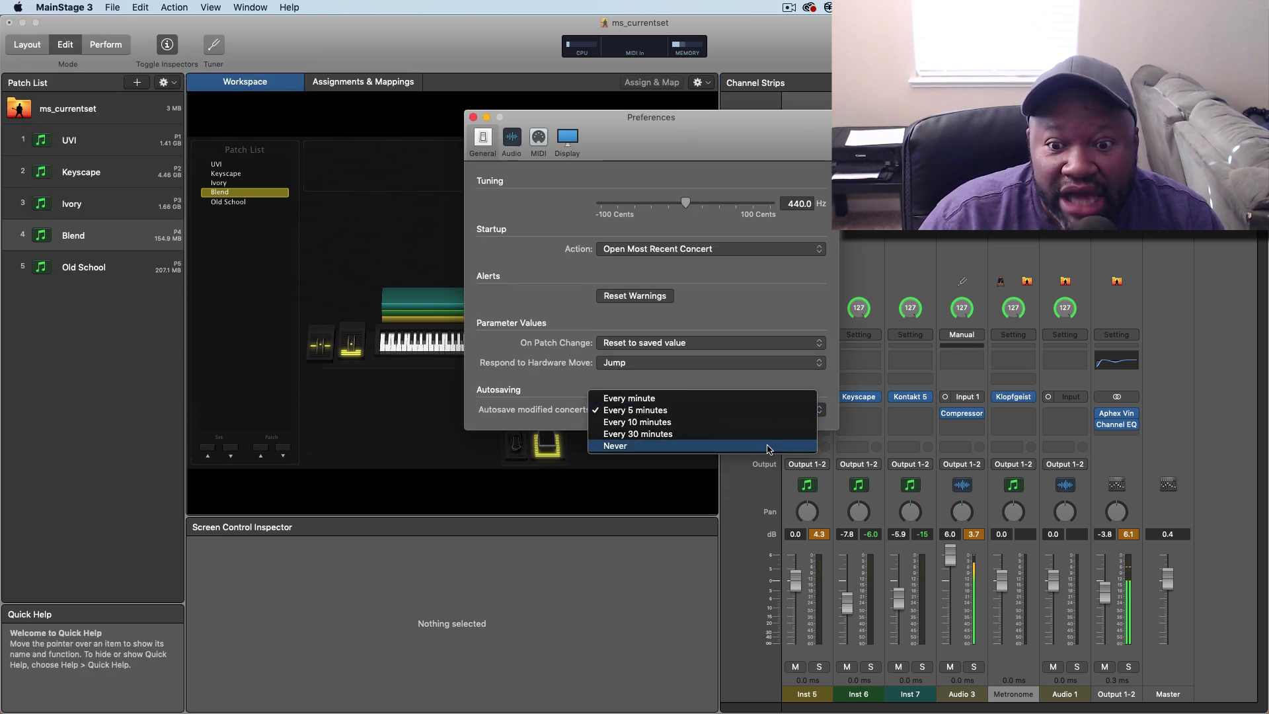
pyautogui.click(674, 445)
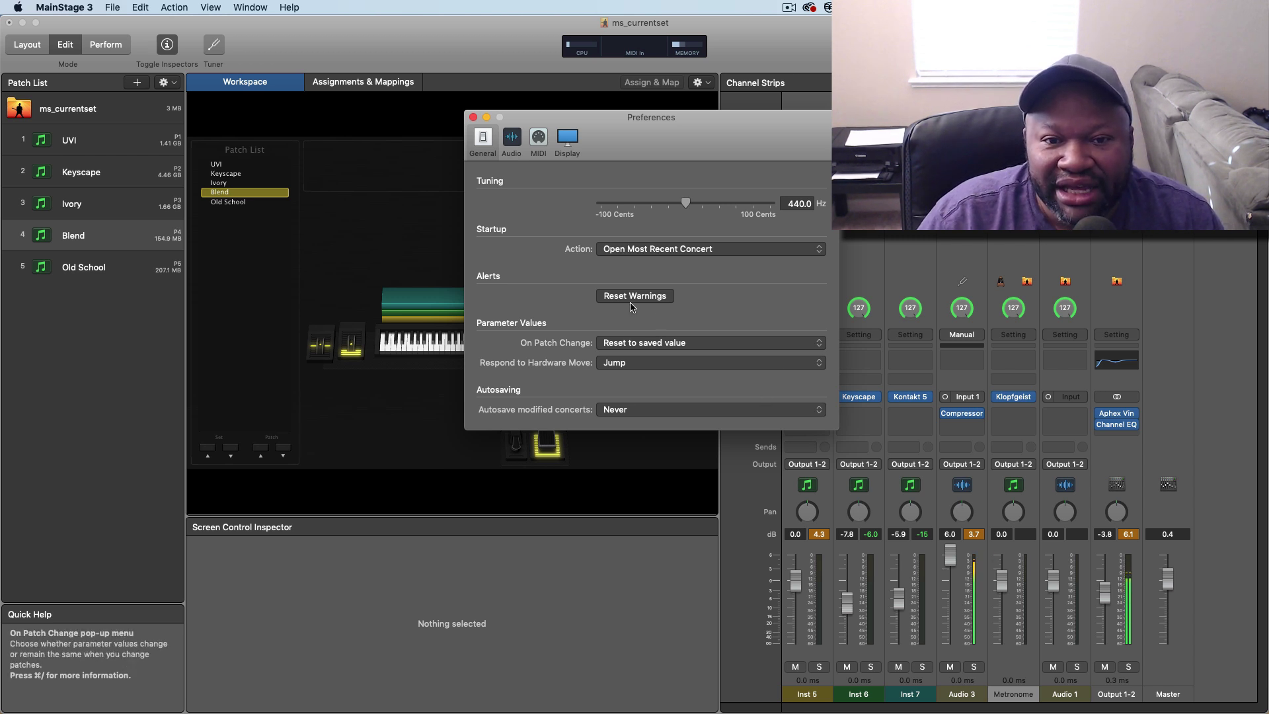
# Step: Set Advanced Audio Settings CPU Usage to 24 cores, confirm, and return to General preferences
pyautogui.click(512, 140)
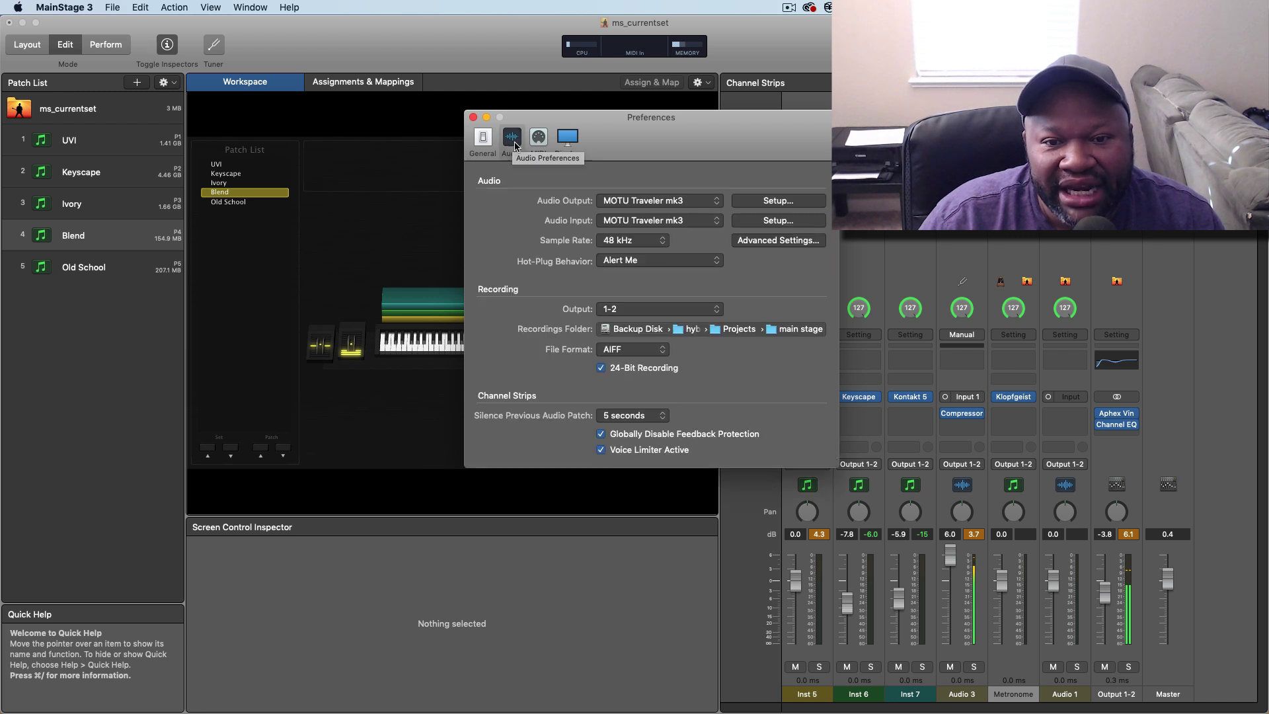
pyautogui.click(777, 240)
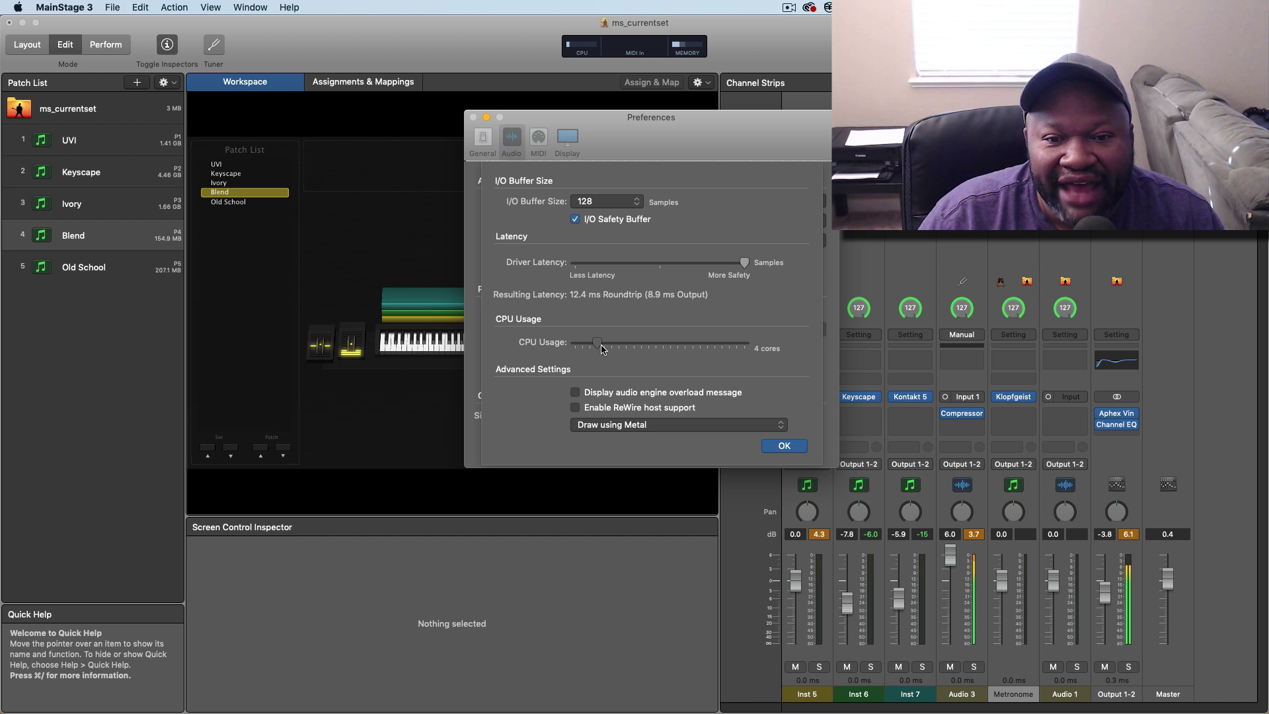
pyautogui.moveTo(598, 346); pyautogui.dragTo(772, 347)
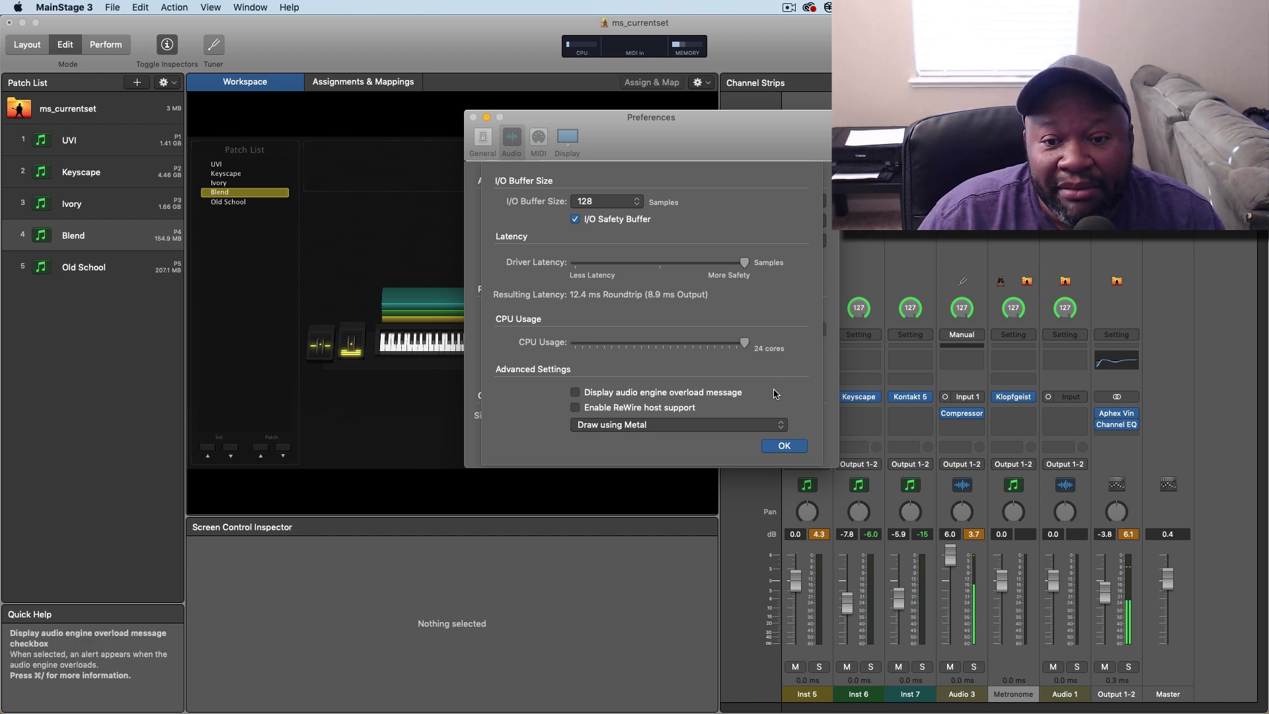
pyautogui.moveTo(662, 393)
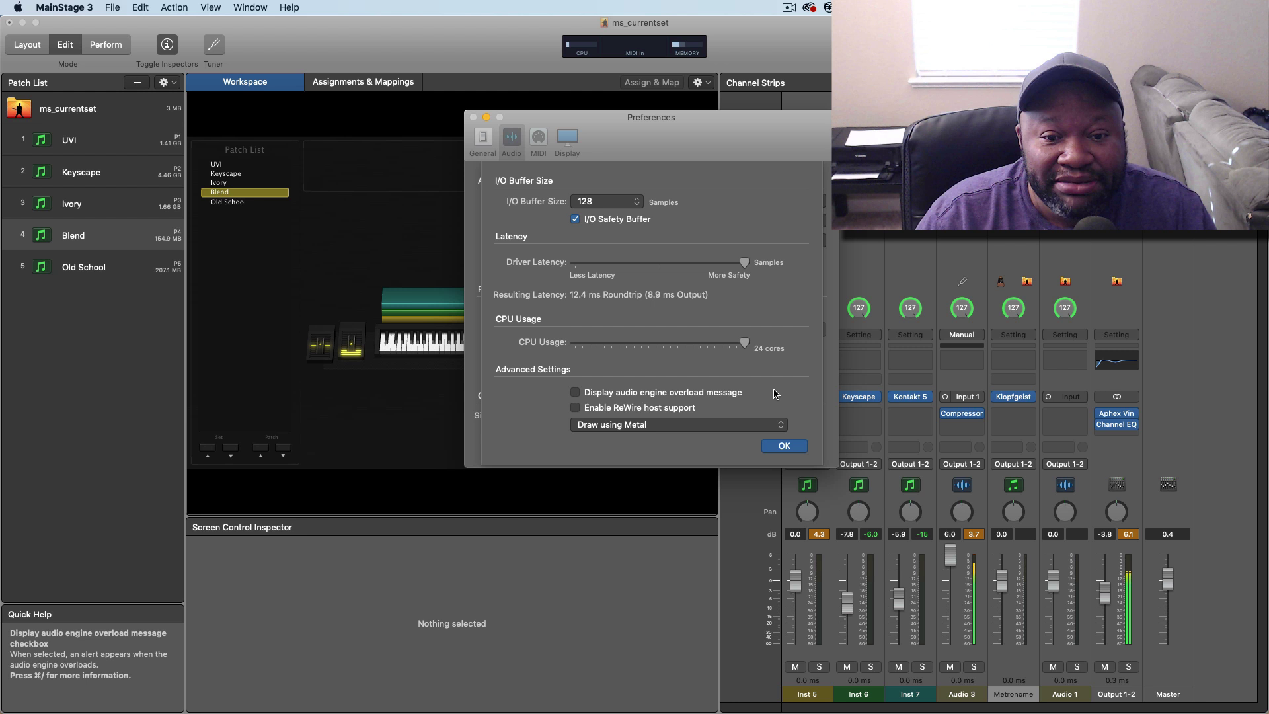
pyautogui.click(785, 447)
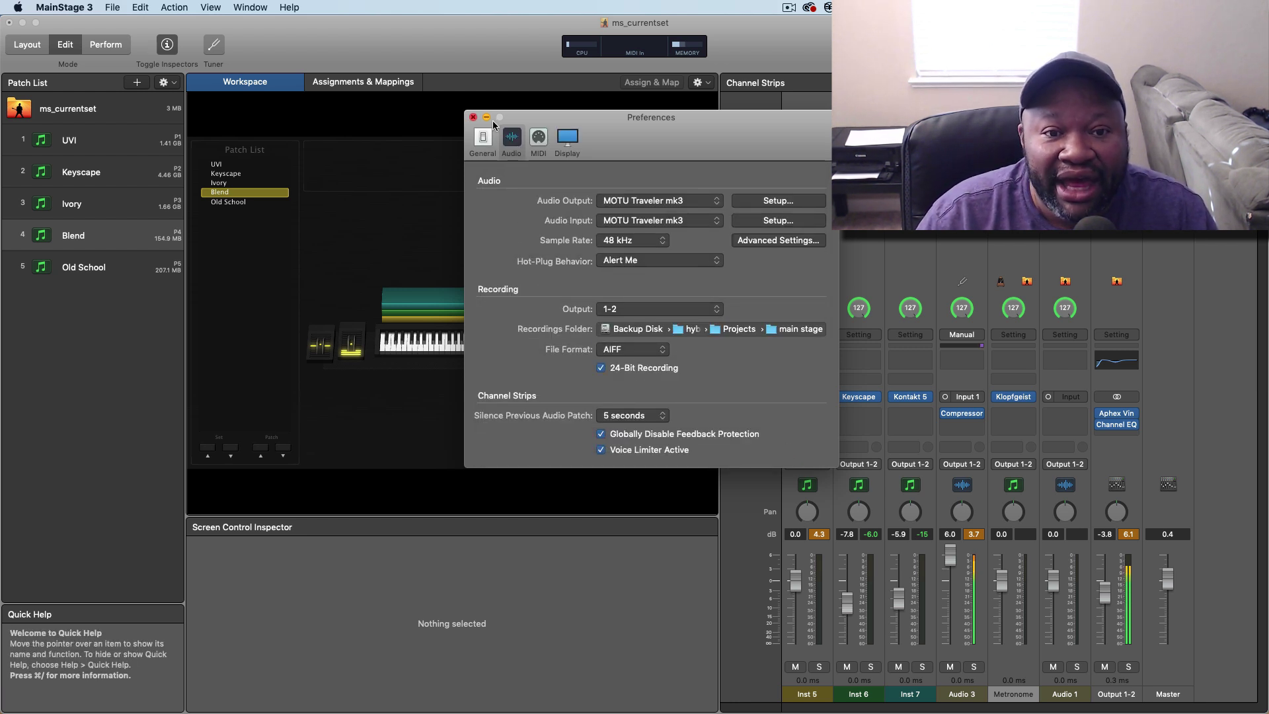
pyautogui.click(483, 138)
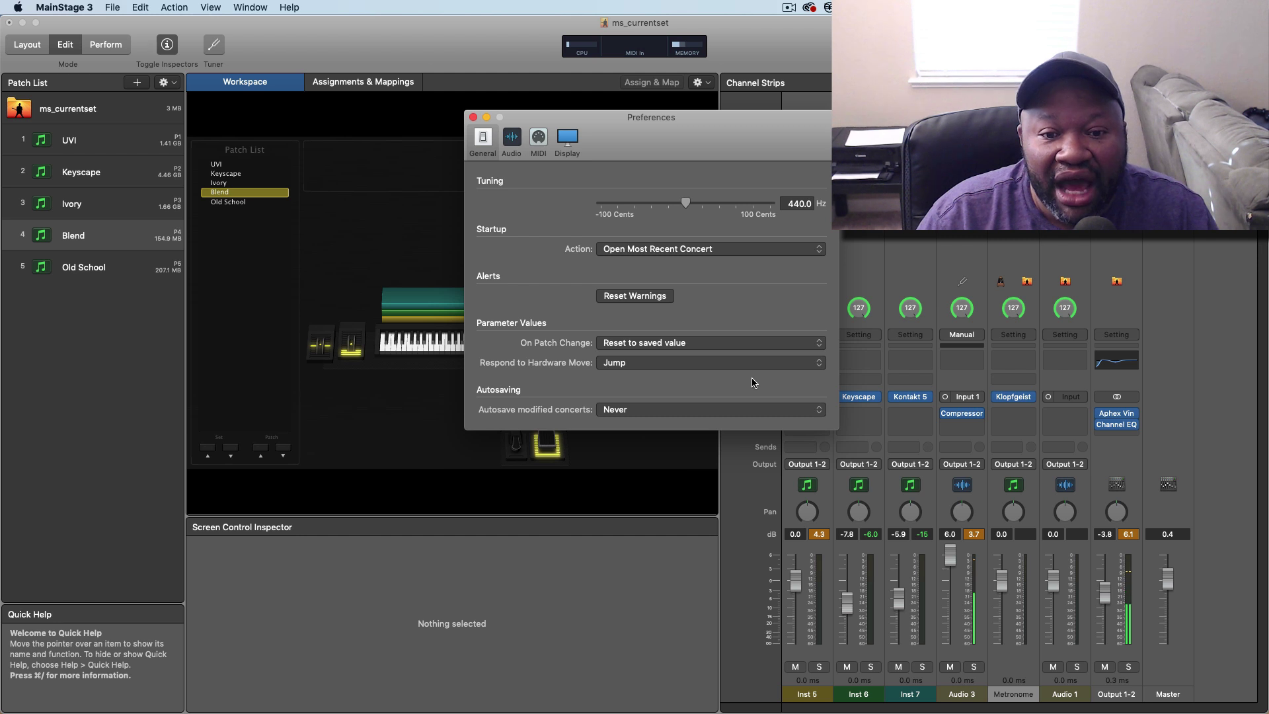
pyautogui.click(474, 118)
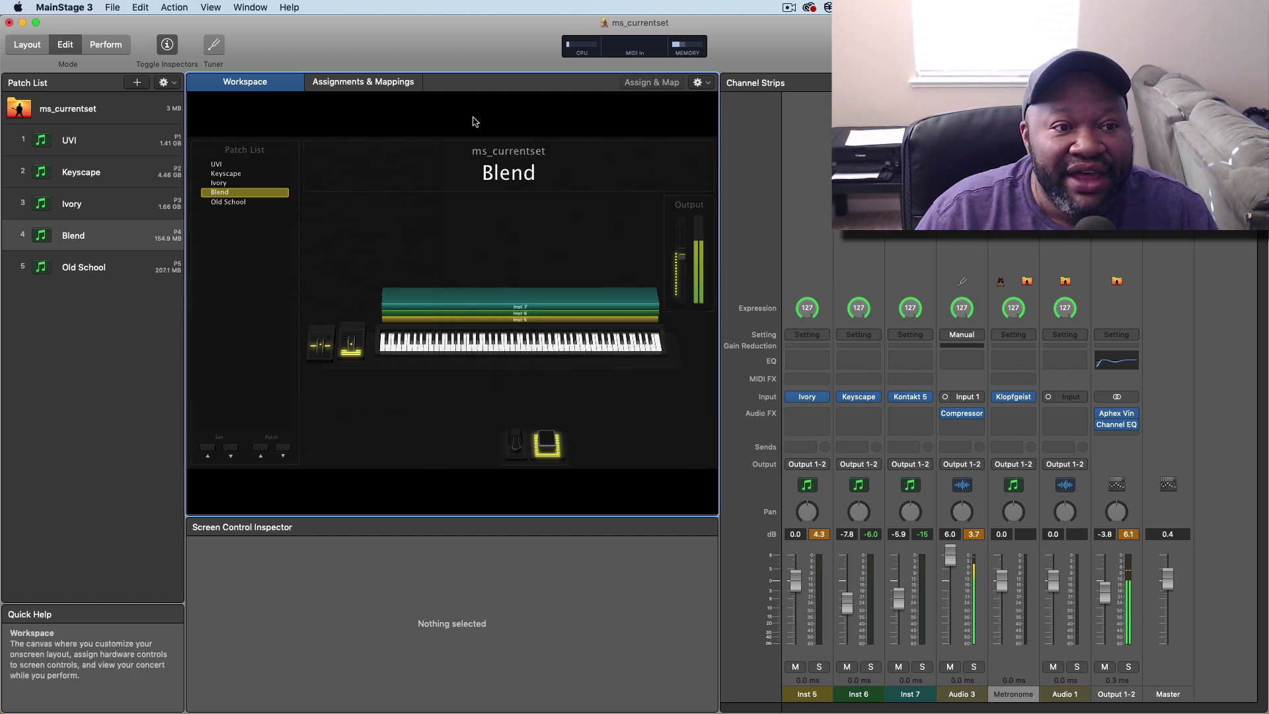